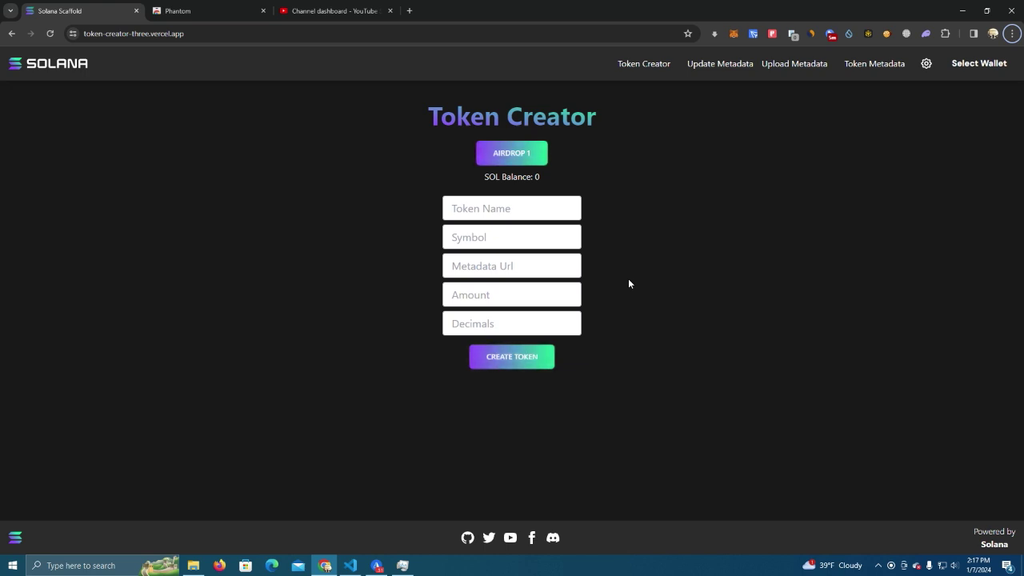
Look over the Phantom extension's store page, then return to the token creation page
click(575, 206)
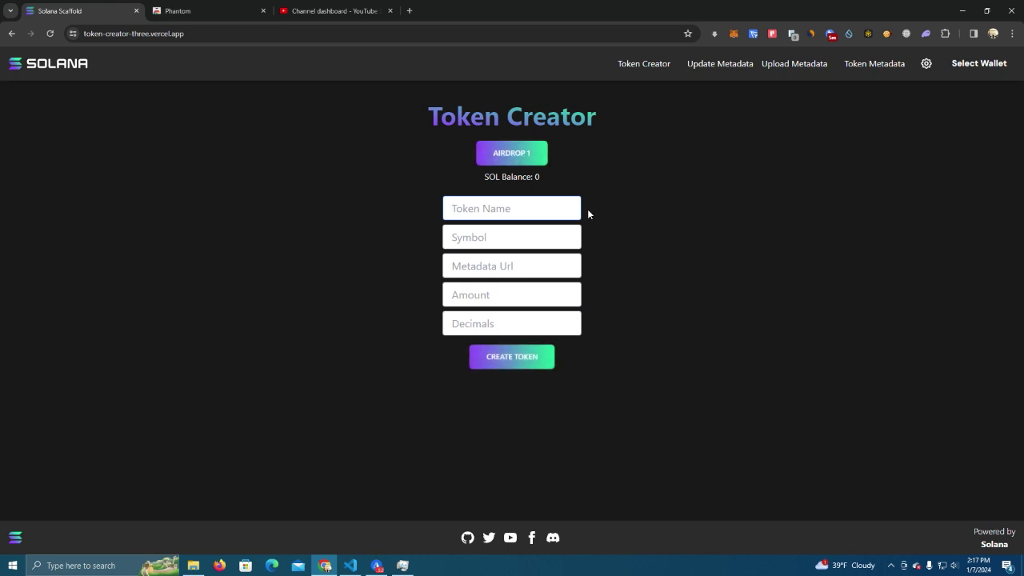
click(672, 252)
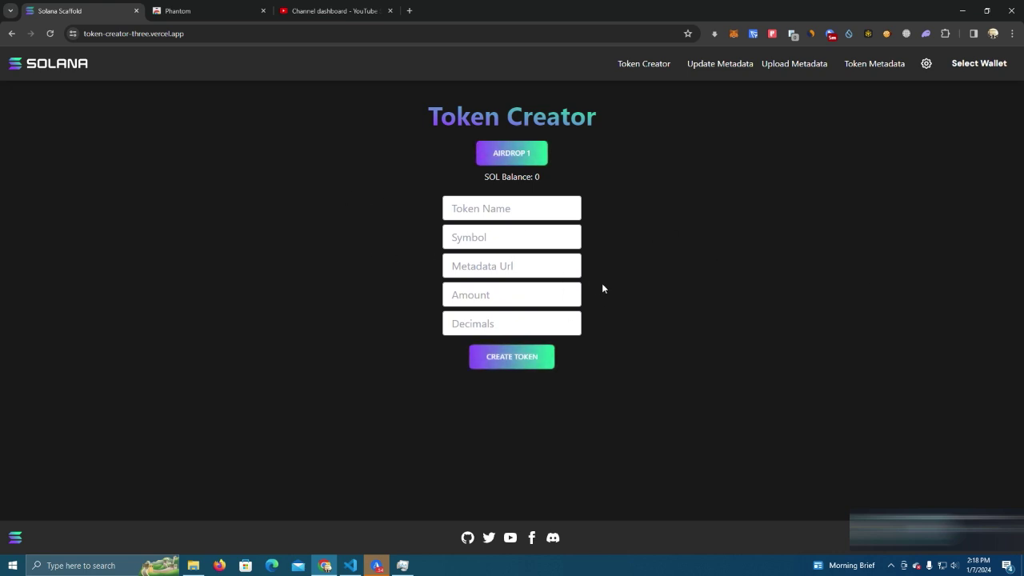
click(228, 5)
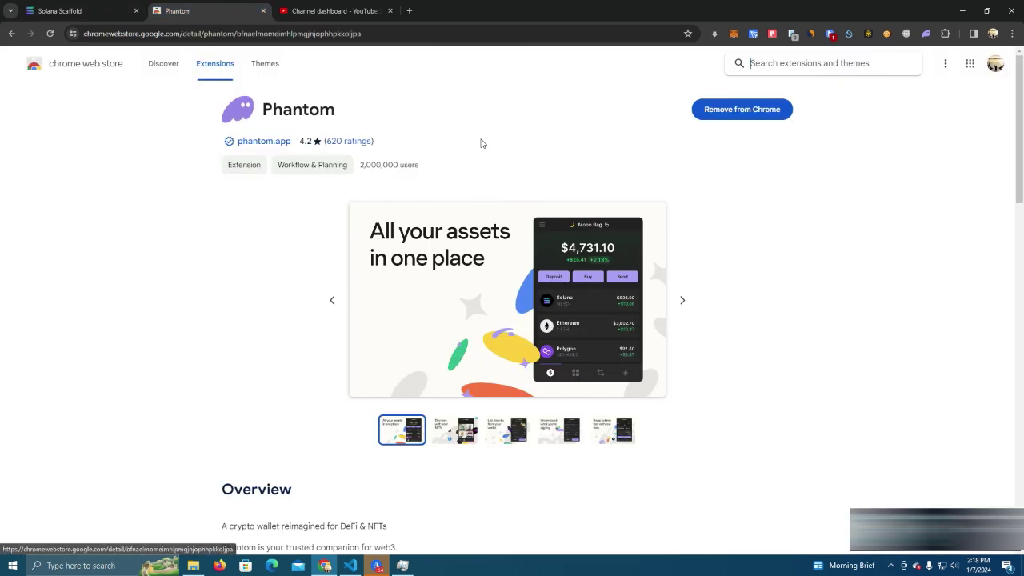
scroll(520, 192, down, 2)
scroll(520, 192, up, 2)
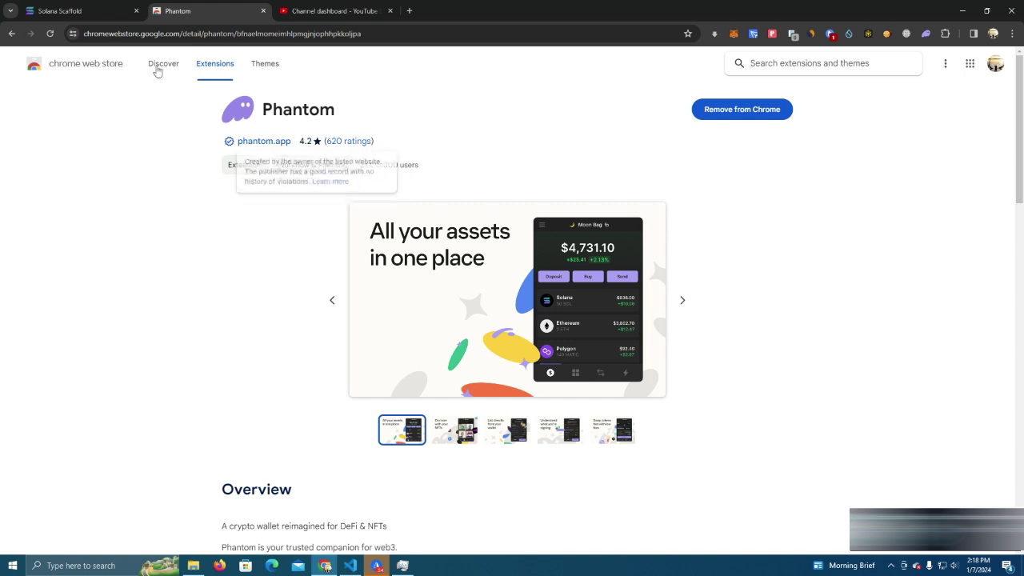
click(95, 5)
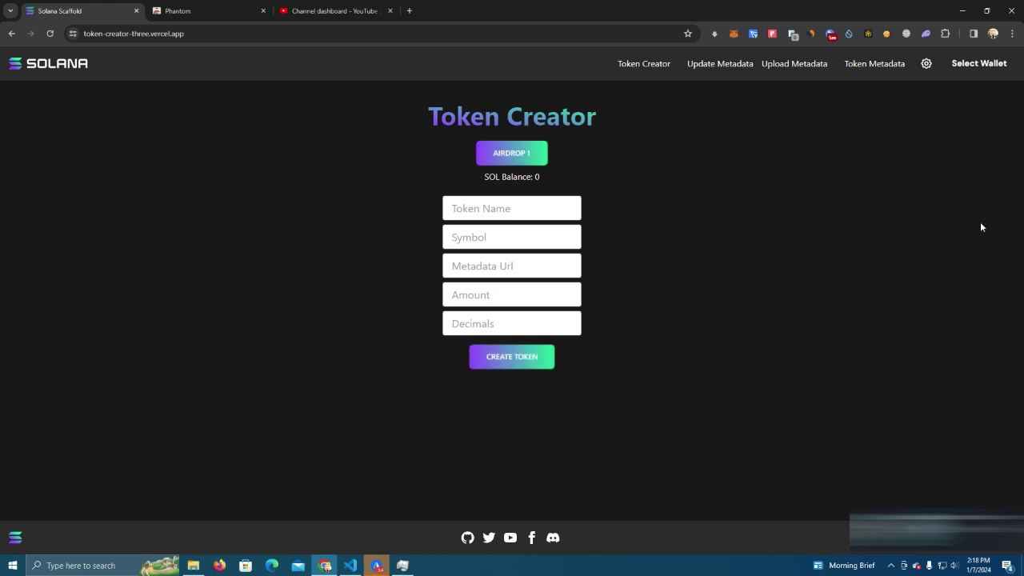
Connect the Phantom wallet to Solana Token Creator and approve the connection
click(78, 34)
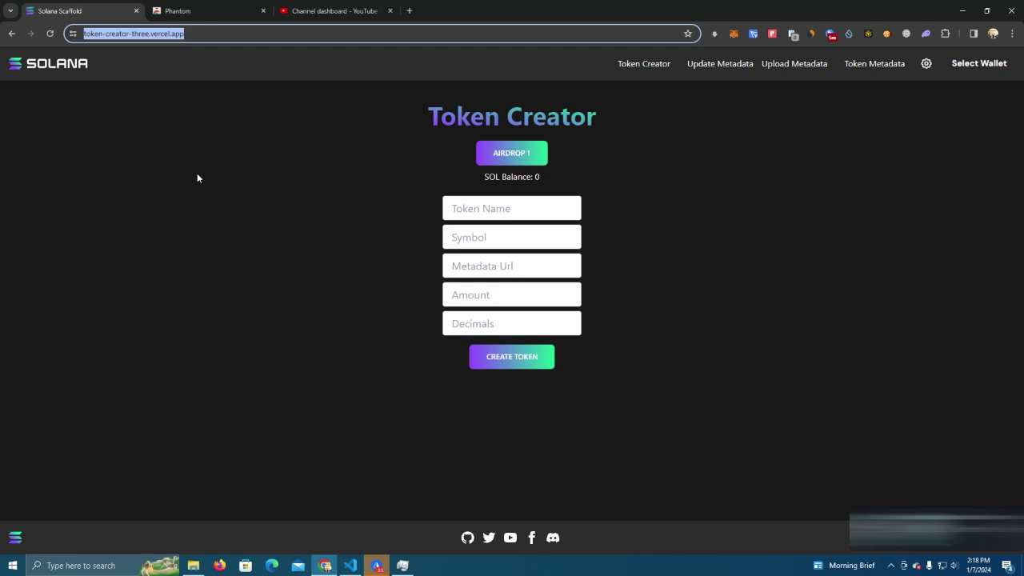
click(257, 201)
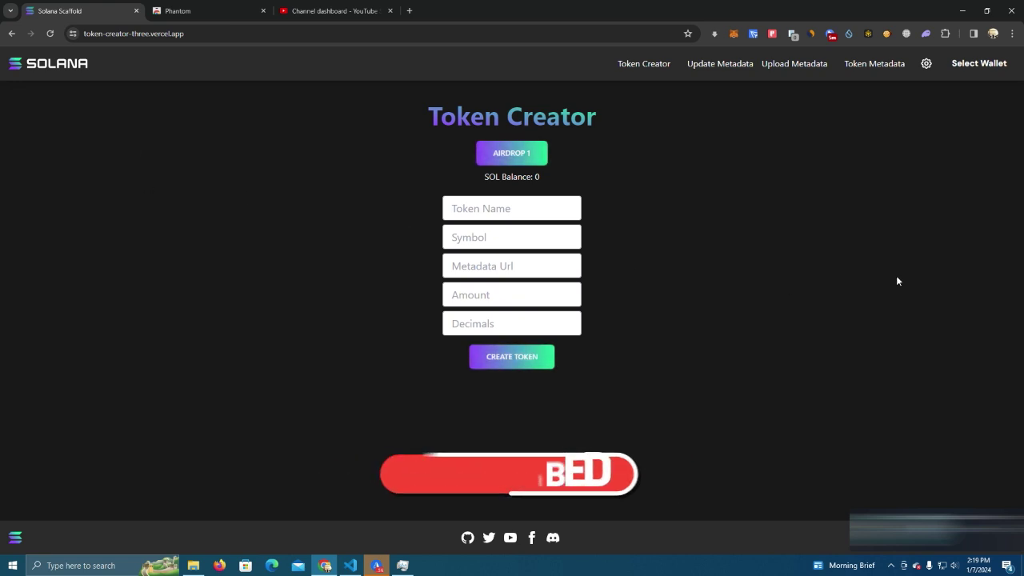
click(976, 64)
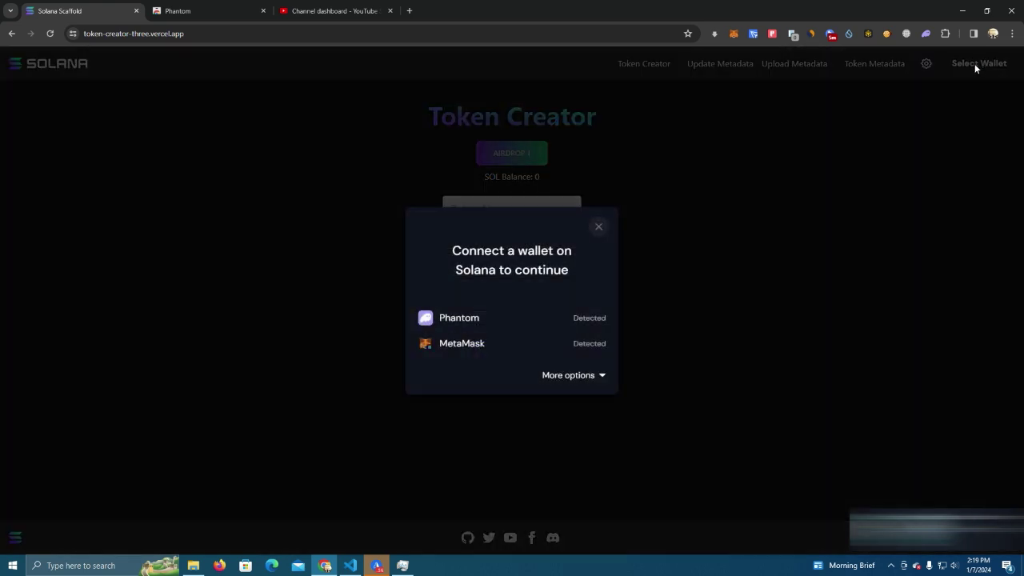
click(522, 329)
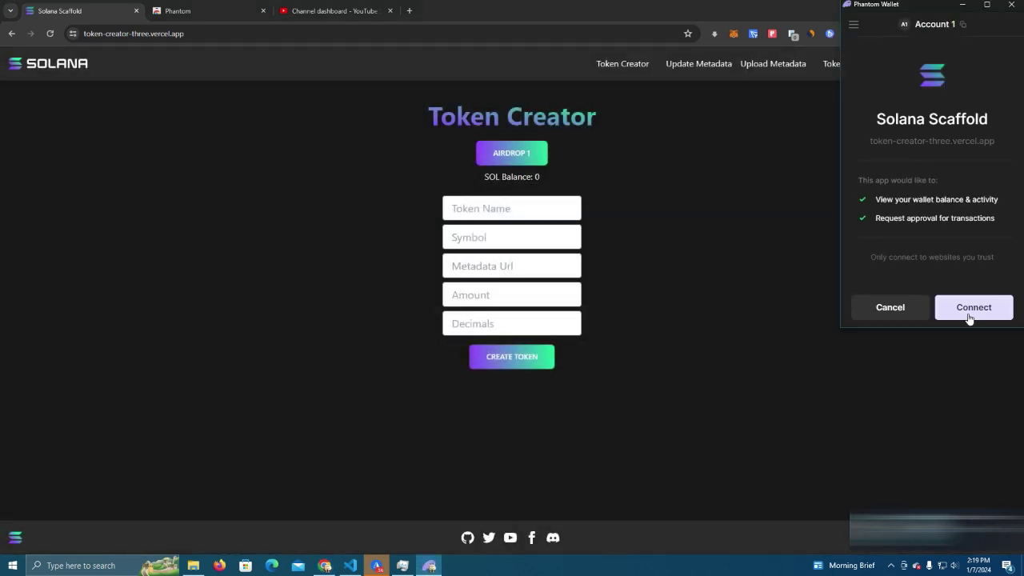
click(968, 310)
Check the 0.773 SOL balance on the site and in the Phantom extension
drag(475, 192, 593, 176)
click(580, 192)
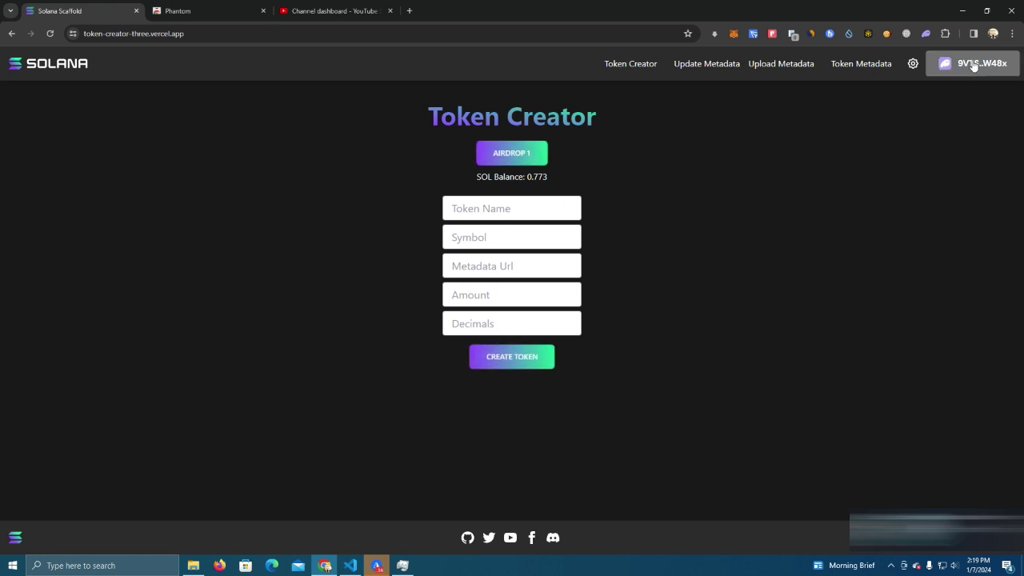
click(926, 33)
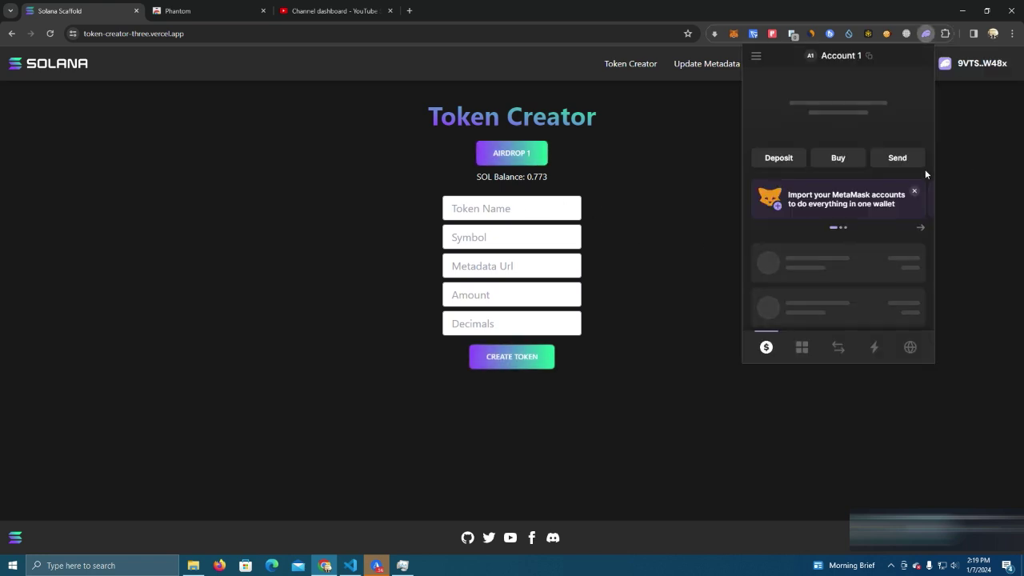
scroll(829, 242, down, 3)
Enter Joey as the token name and JOEY as the symbol, correcting symbol typos
click(557, 220)
click(528, 212)
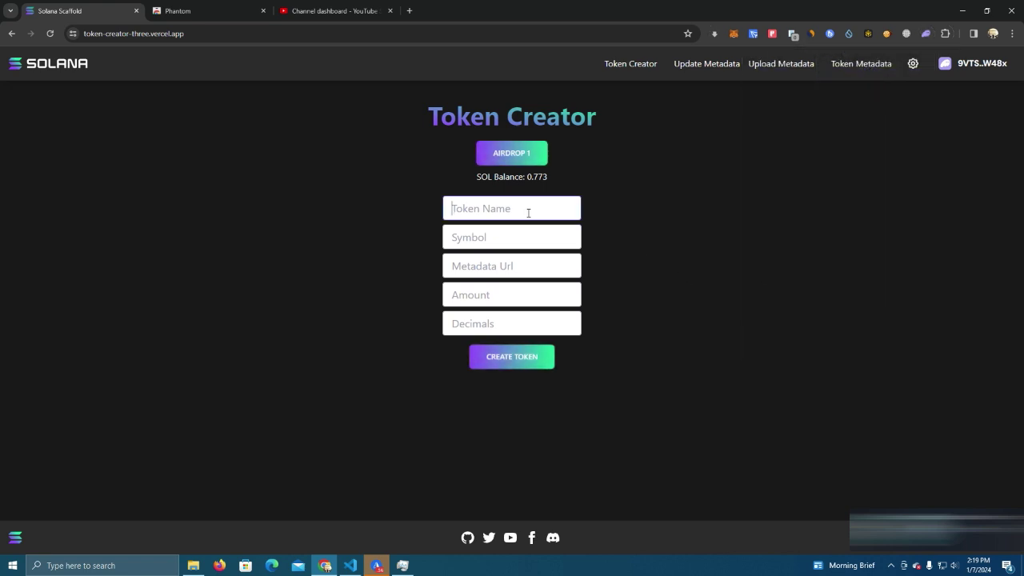
text(Joey)
click(515, 234)
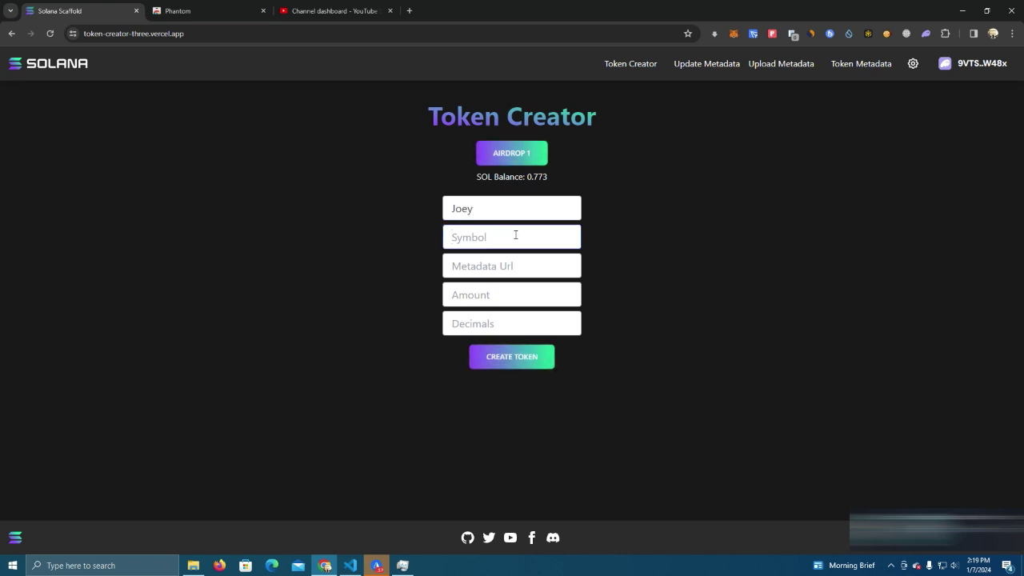
text(JOEY)
click(512, 265)
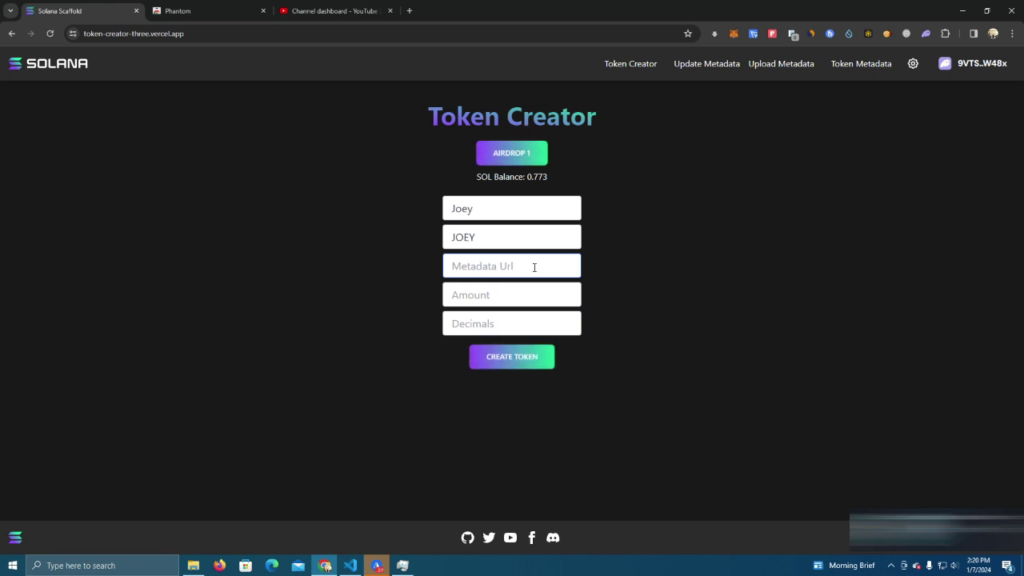
Enter a token supply of 100000 and 6 decimals in the form
click(513, 296)
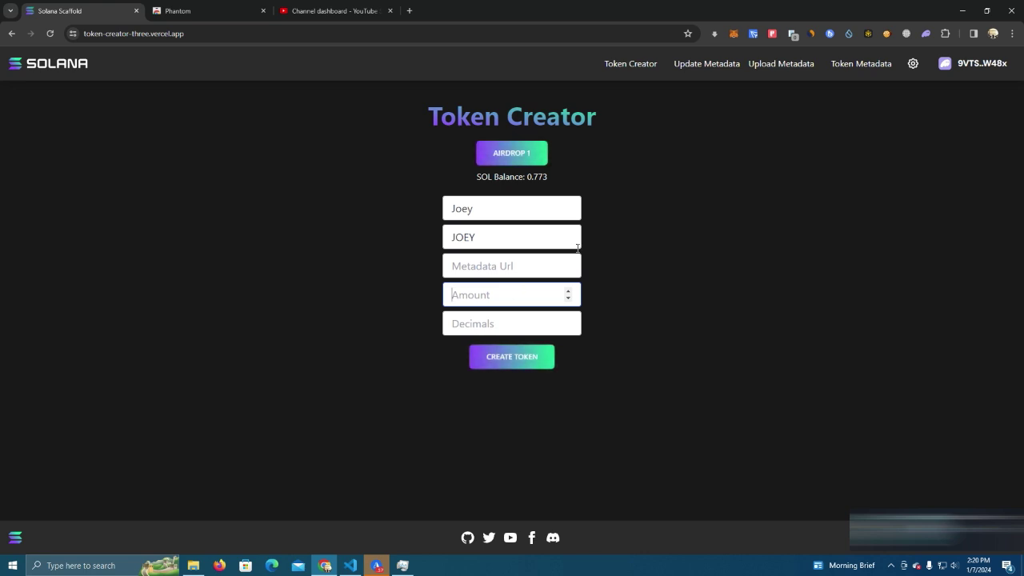
click(534, 266)
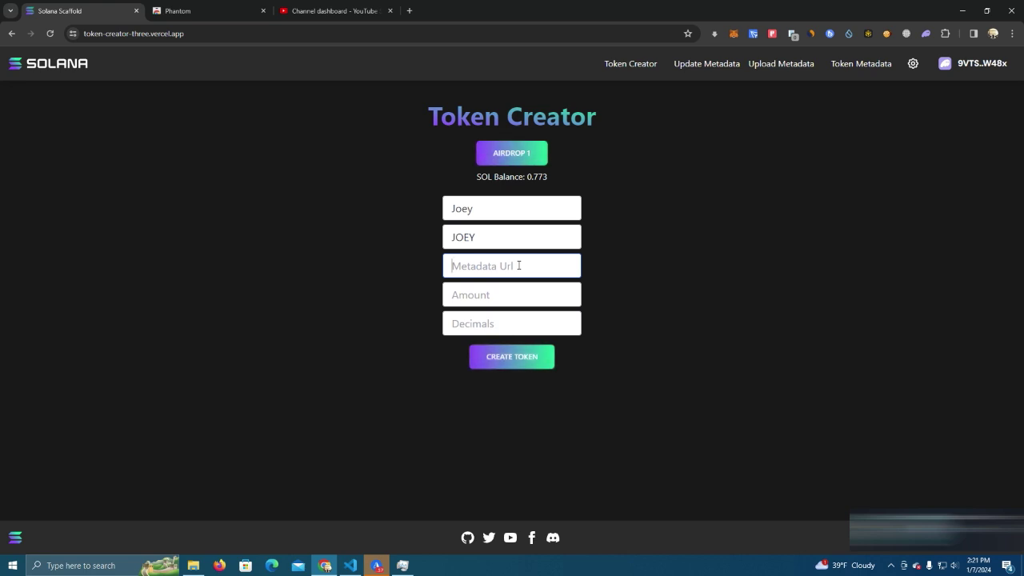
click(493, 298)
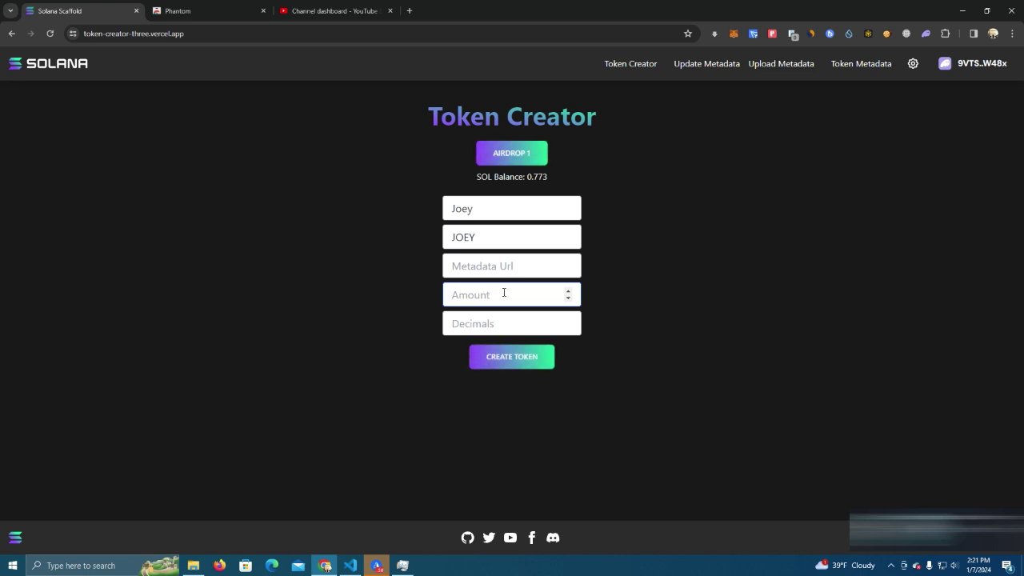
text(100000)
click(499, 324)
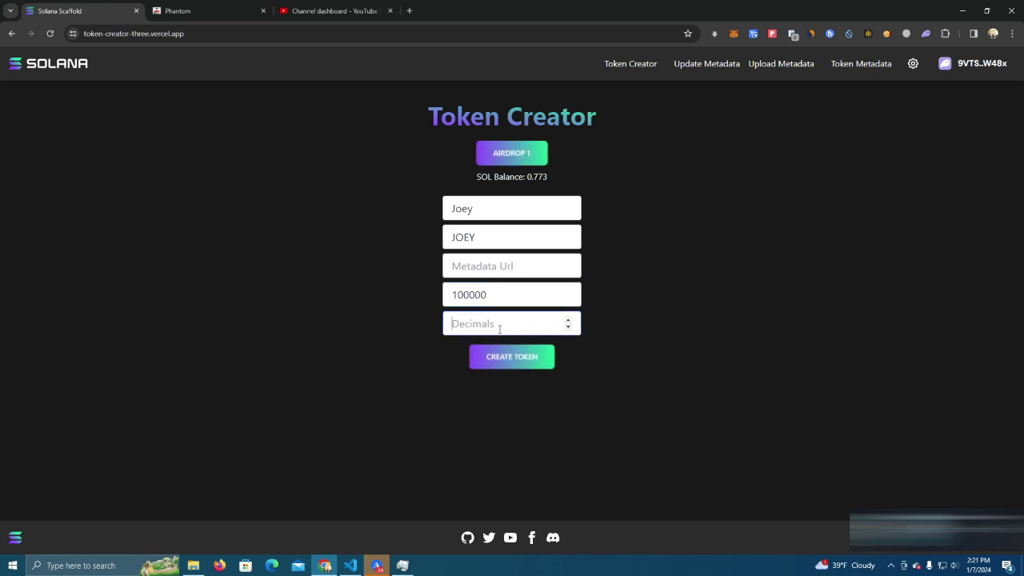
text(6)
Submit the Joey token, then cancel the Phantom confirmation so the form stays filled
click(523, 362)
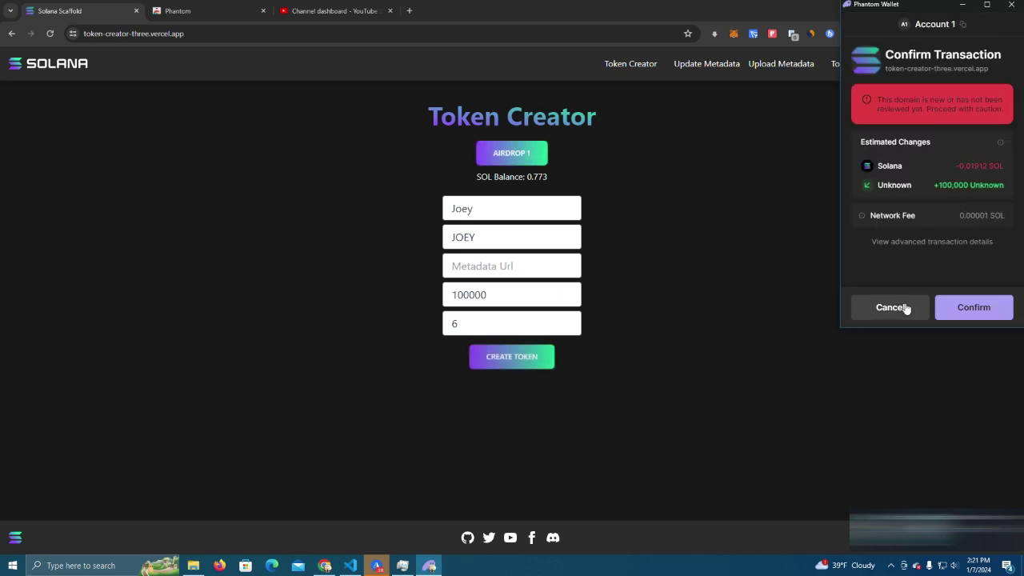
click(907, 308)
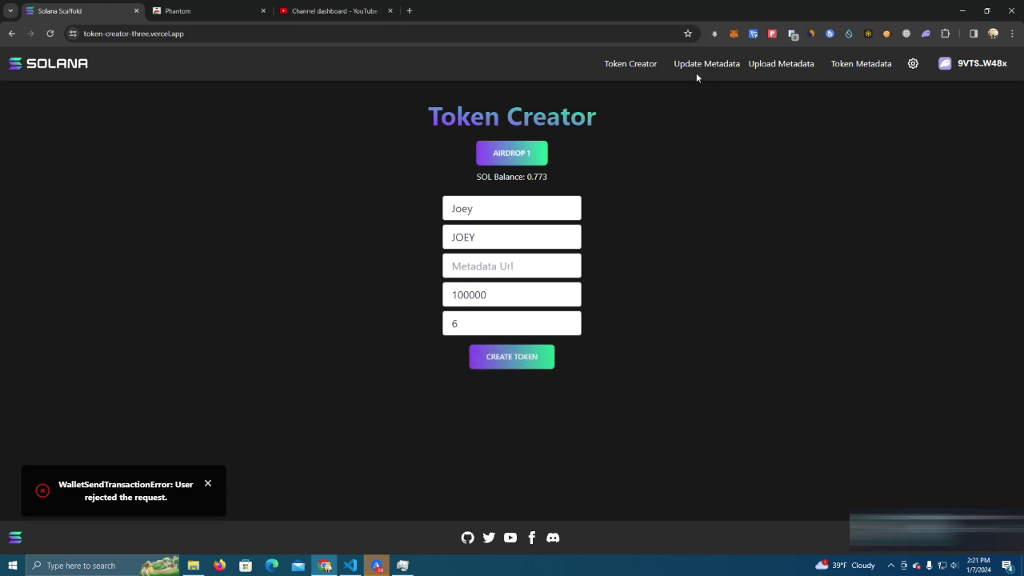
click(492, 265)
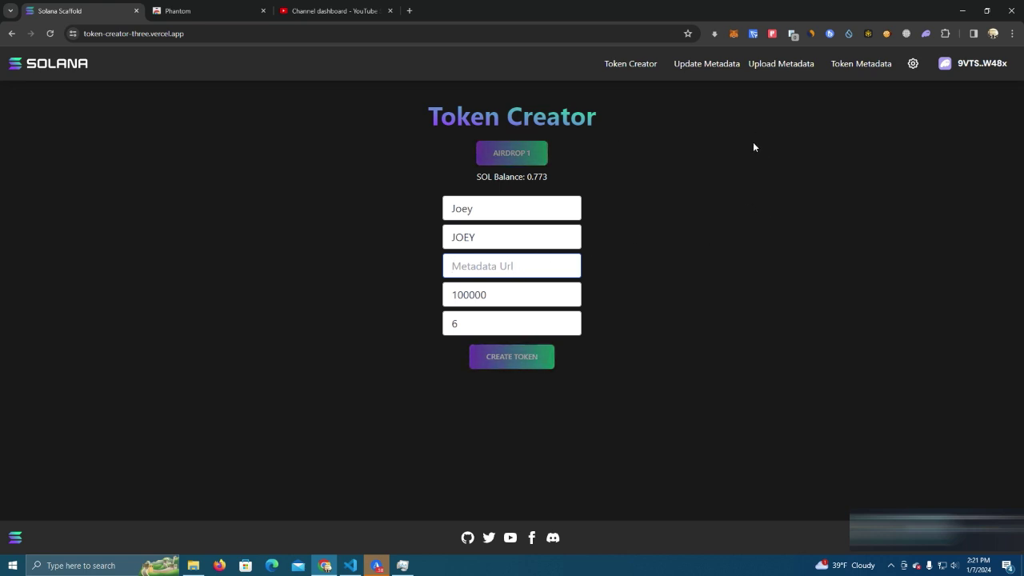
On the Upload Metadata page, connect the bundler to mainnet-beta
click(780, 71)
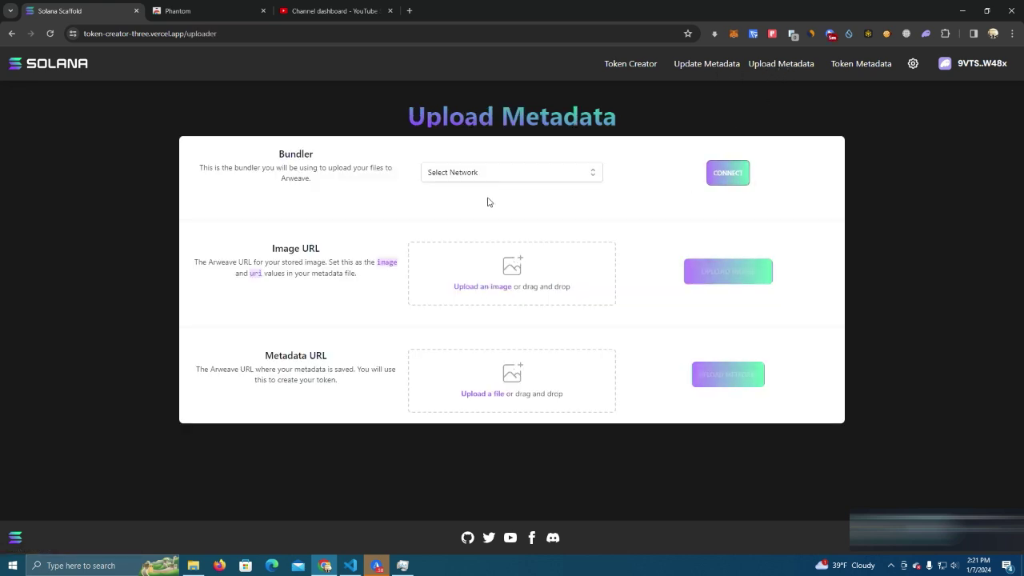
click(500, 173)
click(508, 200)
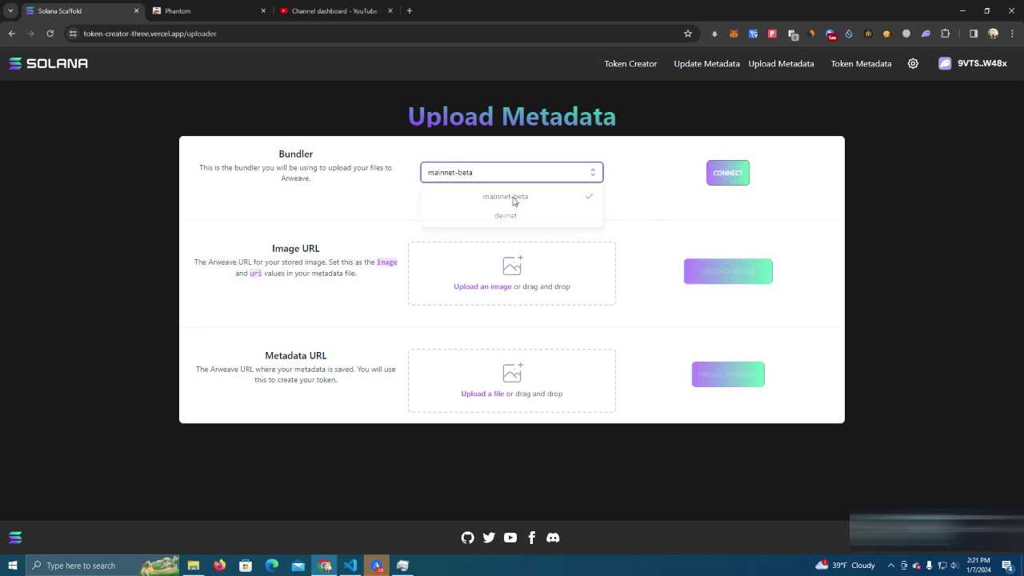
click(738, 180)
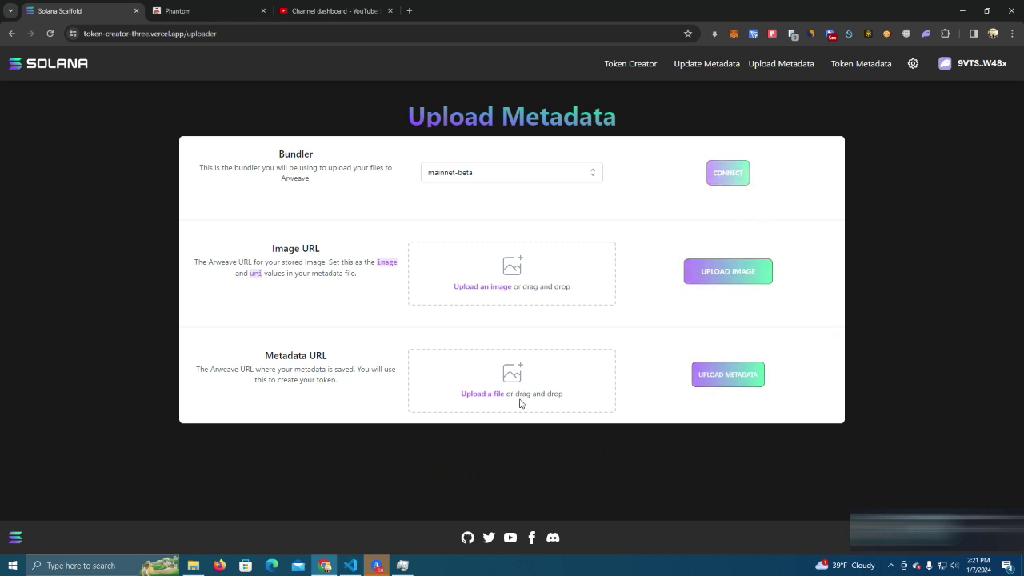
Back on the token form, fill in Joey, JOEY, amount 100000 and 6 decimals
click(648, 64)
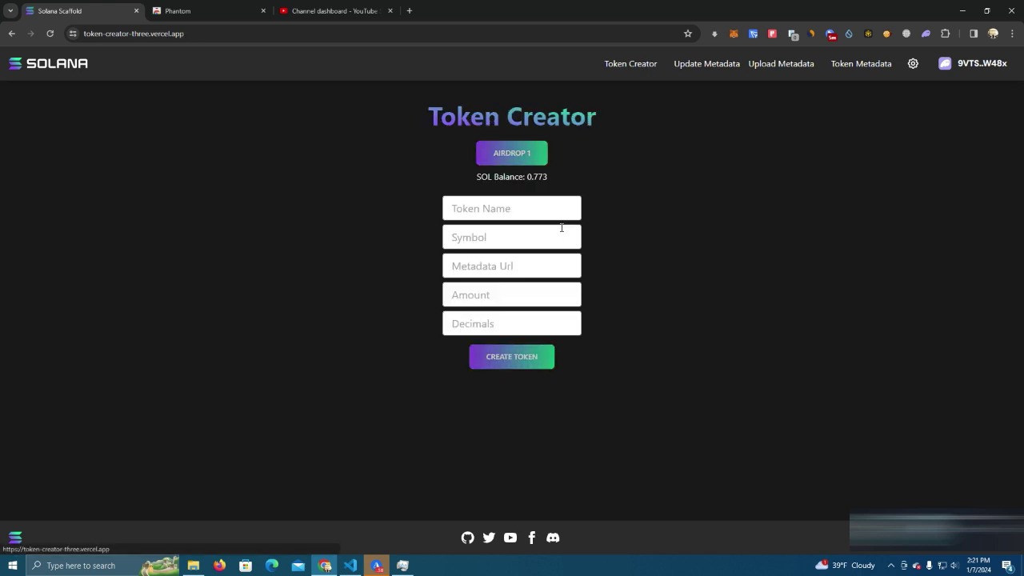
click(507, 264)
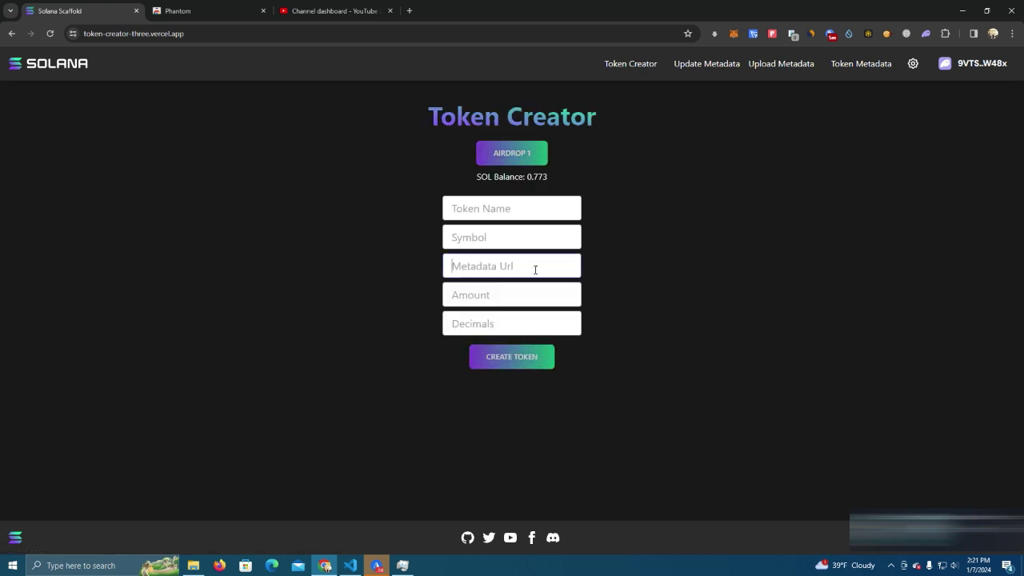
click(528, 208)
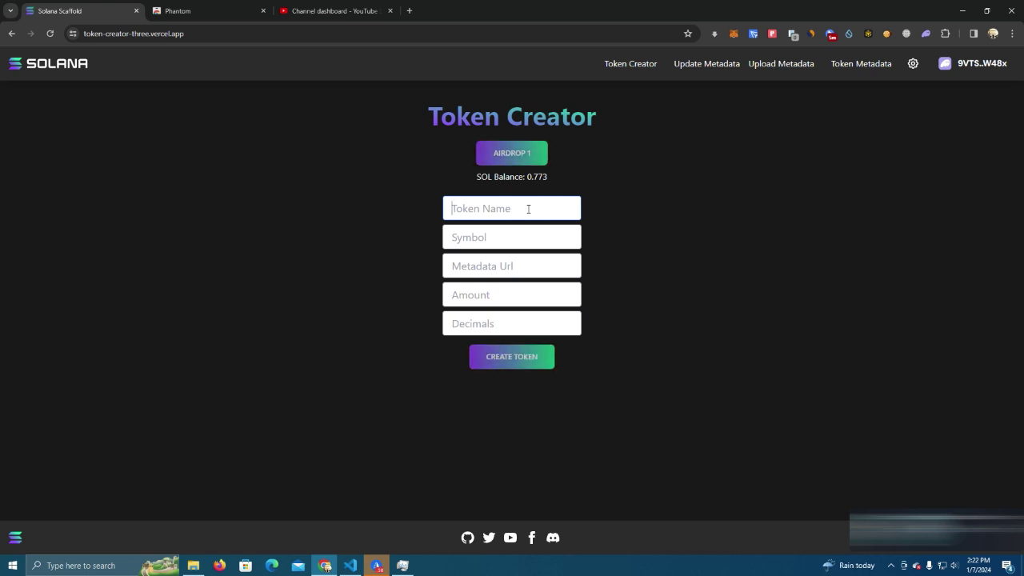
text(Joey)
key(Tab)
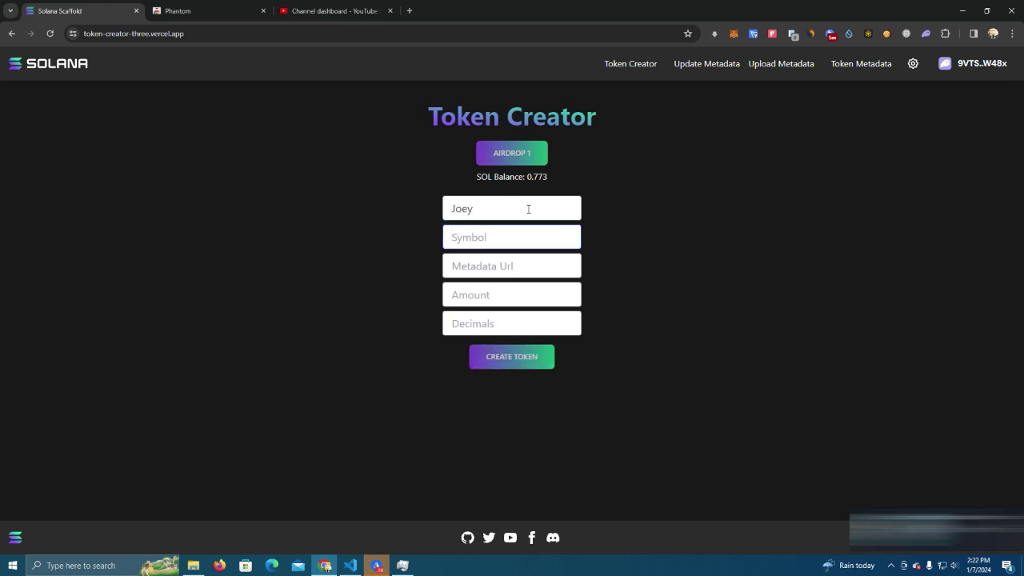
text(JOEY)
key(Tab)
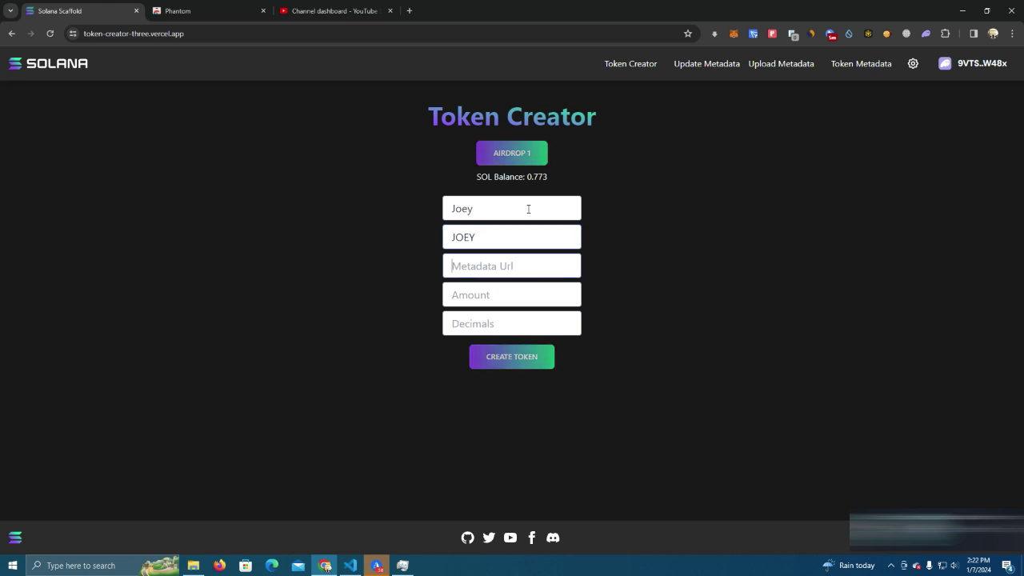
click(529, 304)
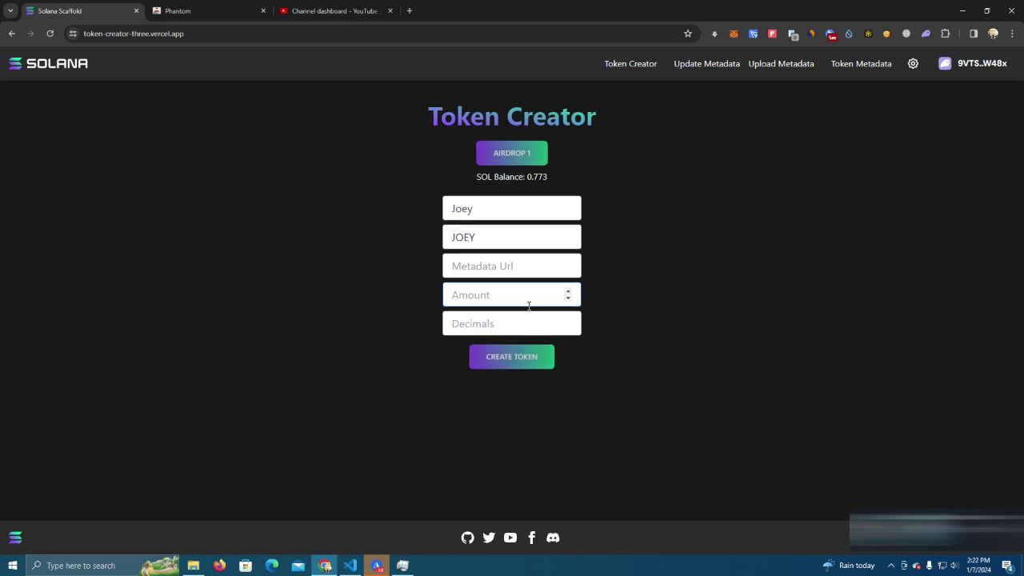
text(100000)
click(505, 320)
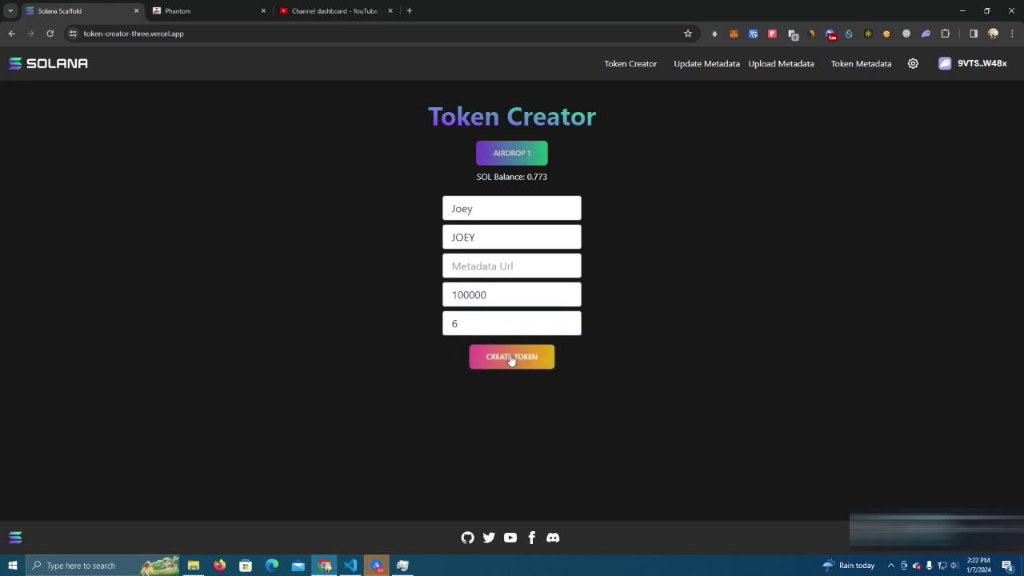
Create the token and confirm the −0.01912 SOL transaction in Phantom
click(511, 357)
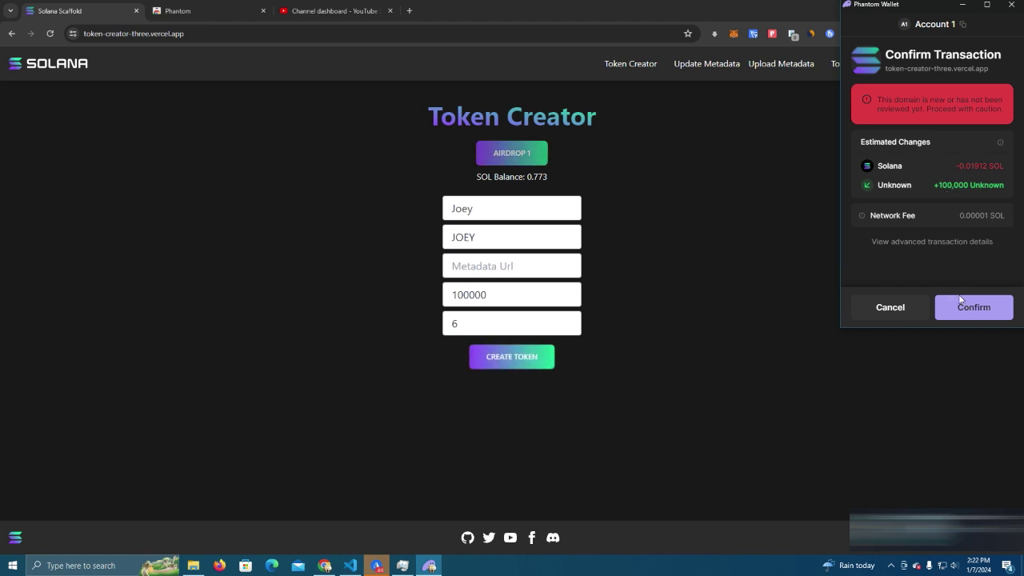
click(986, 306)
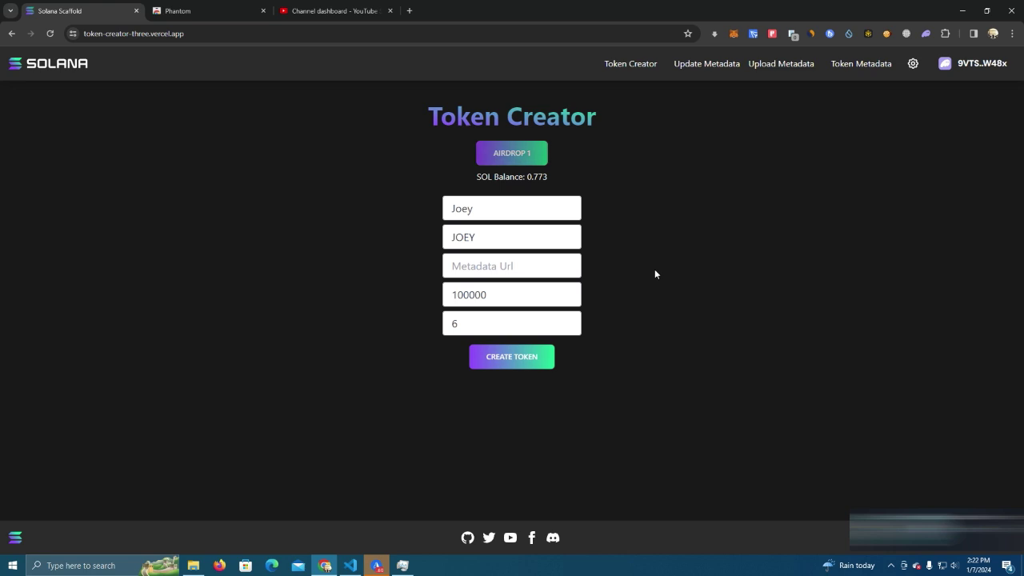
click(925, 33)
scroll(855, 213, down, 2)
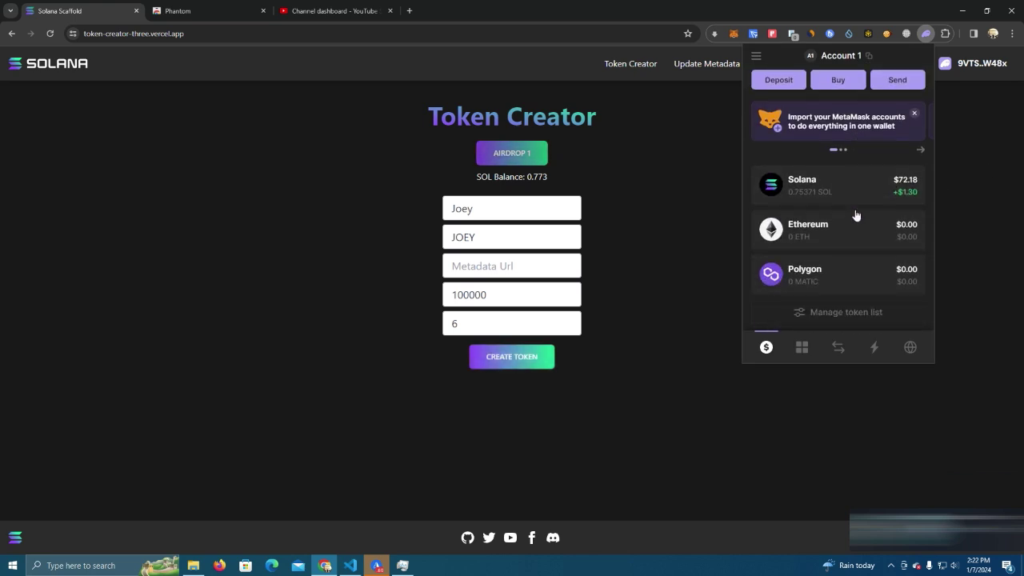
scroll(871, 236, up, 2)
scroll(871, 235, down, 1)
scroll(872, 235, up, 1)
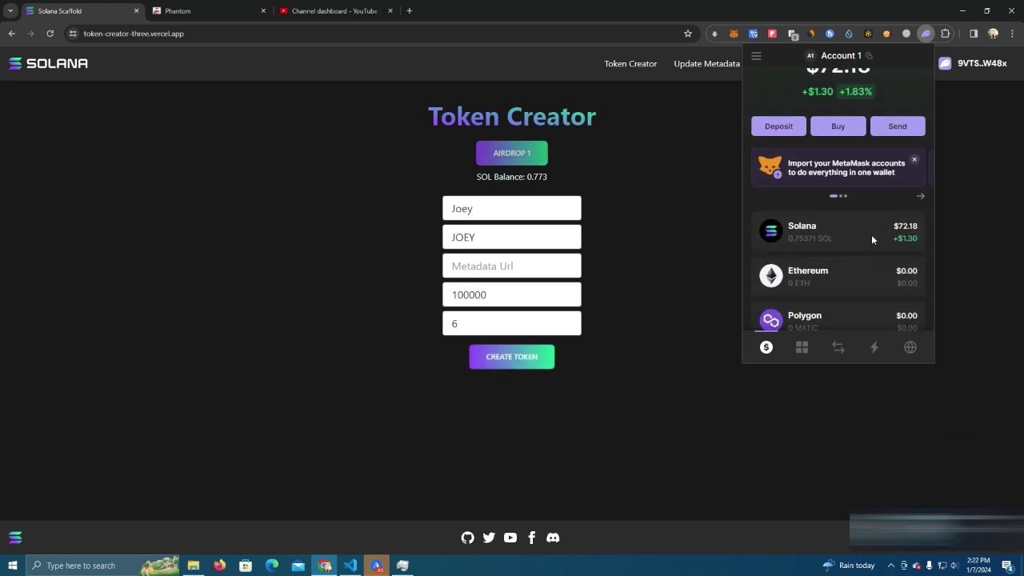
scroll(871, 234, down, 1)
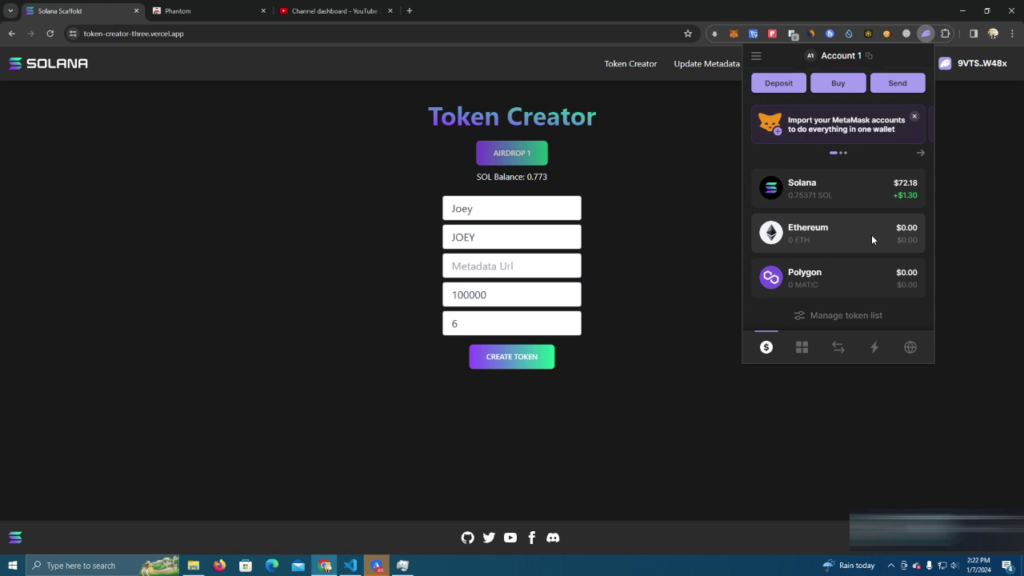
scroll(872, 240, up, 1)
scroll(872, 240, down, 1)
scroll(872, 240, up, 1)
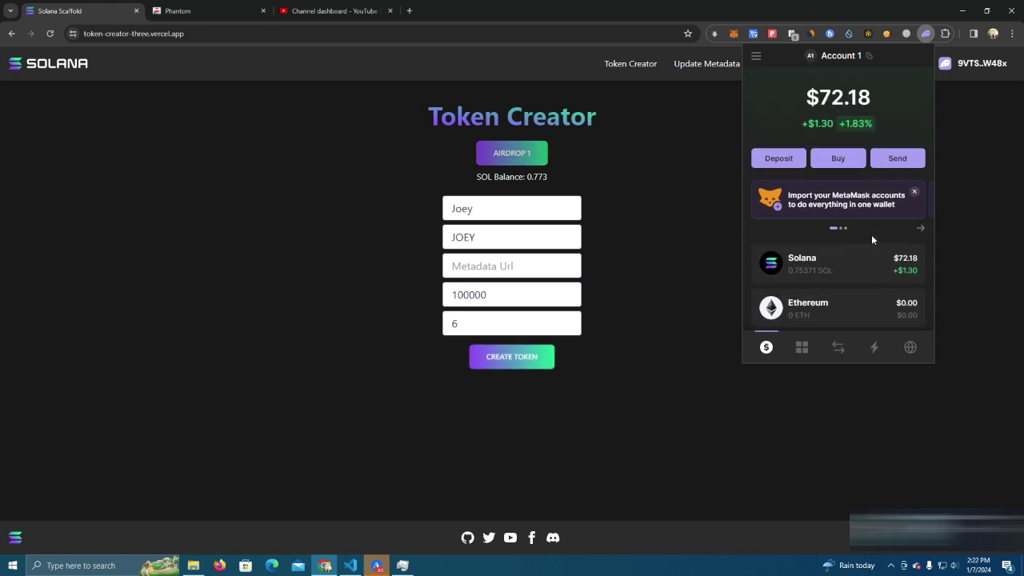
scroll(871, 234, down, 1)
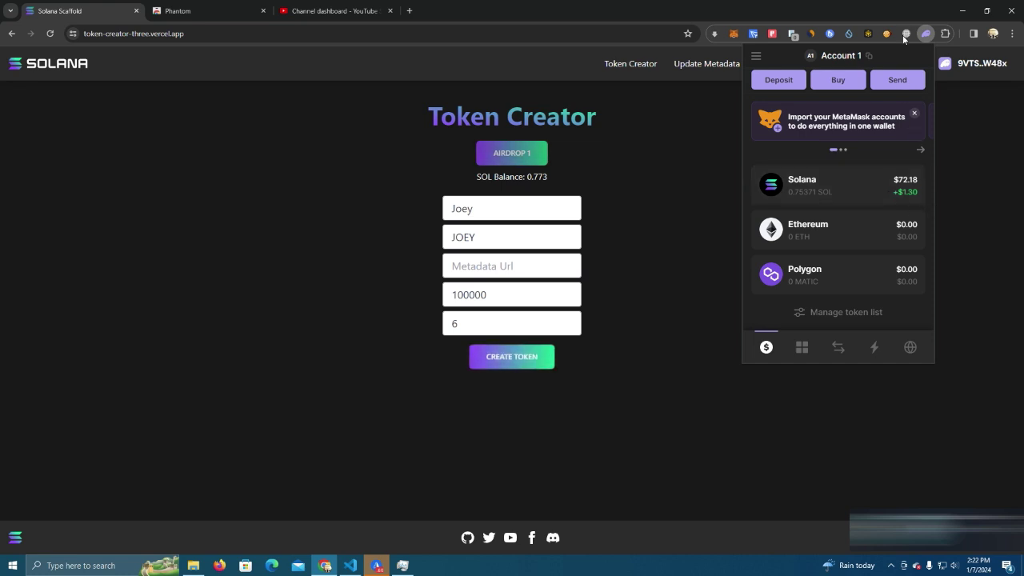
click(925, 33)
click(925, 32)
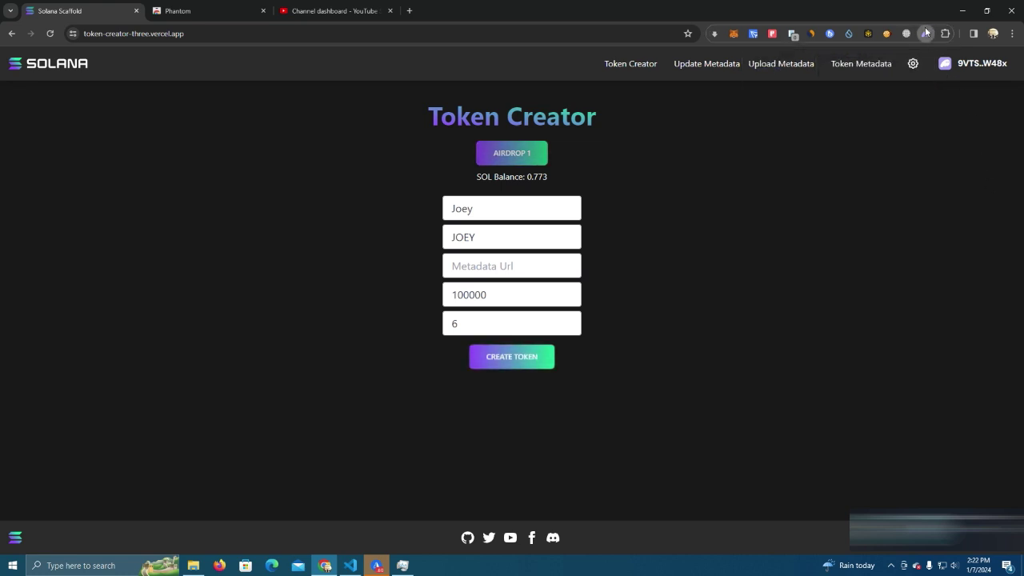
scroll(904, 222, down, 3)
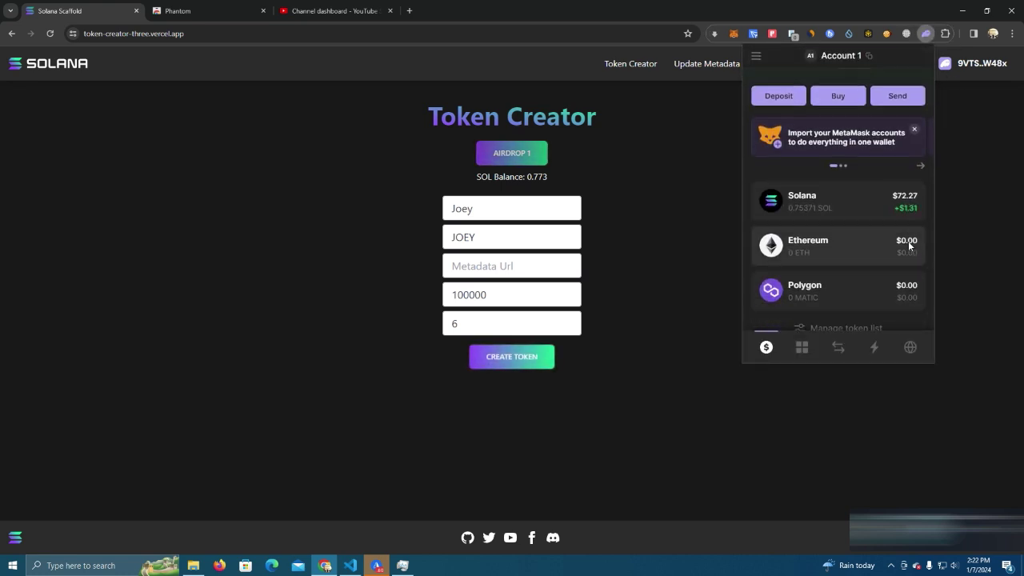
click(973, 209)
click(926, 34)
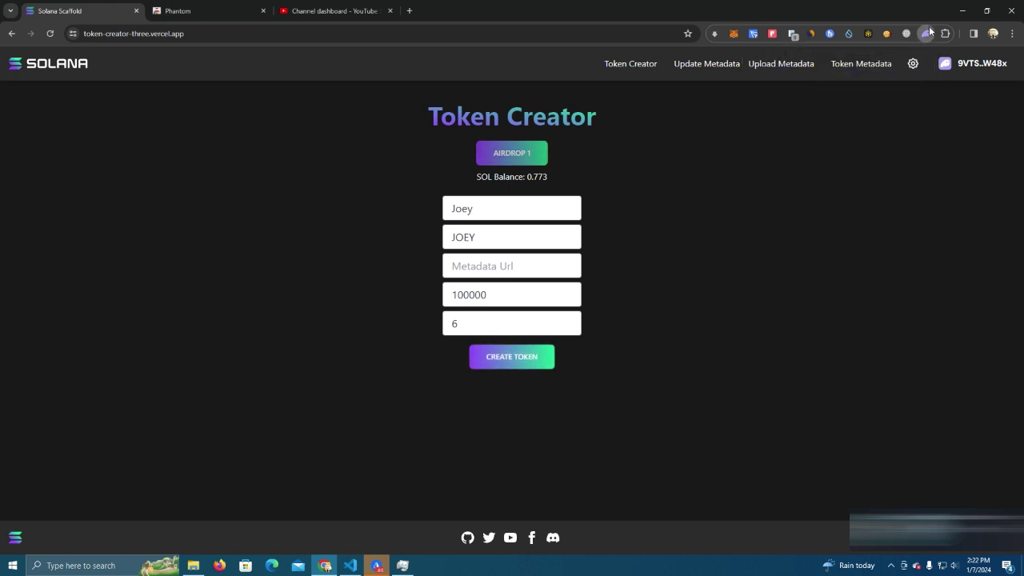
scroll(869, 261, down, 1)
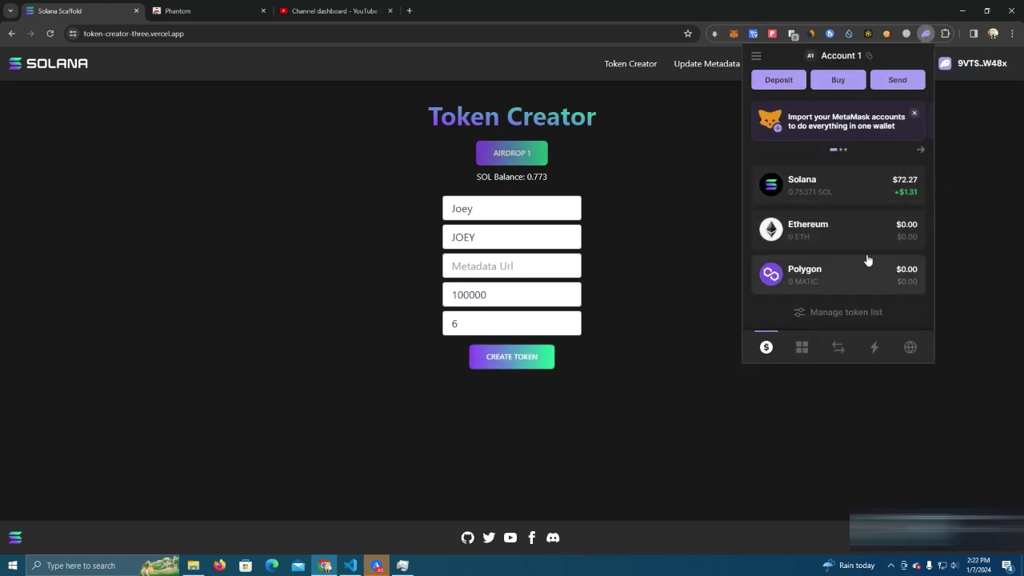
click(946, 196)
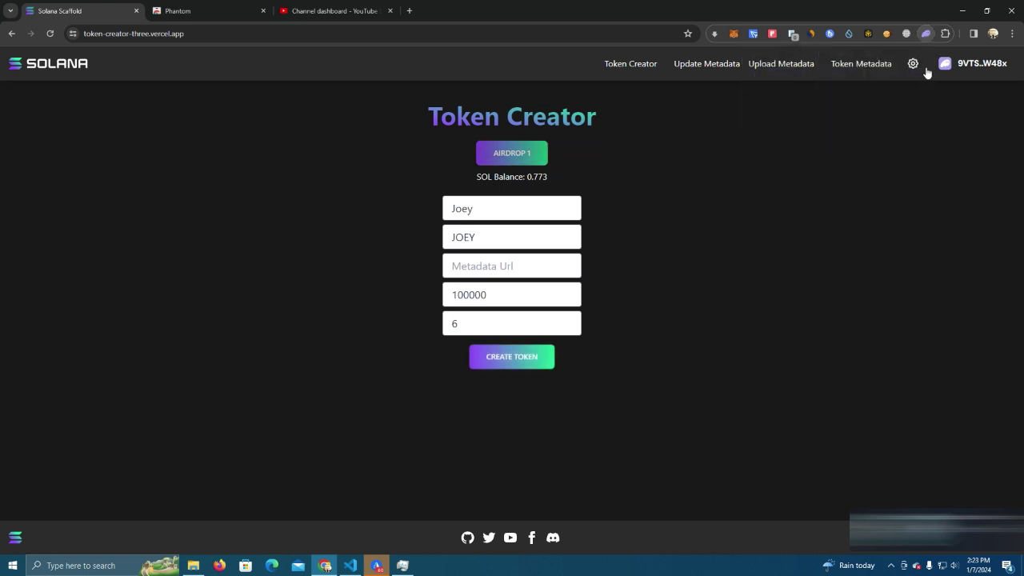
Open the Joey token in Phantom to see its 100,000 JOEY balance
click(926, 34)
scroll(888, 222, down, 2)
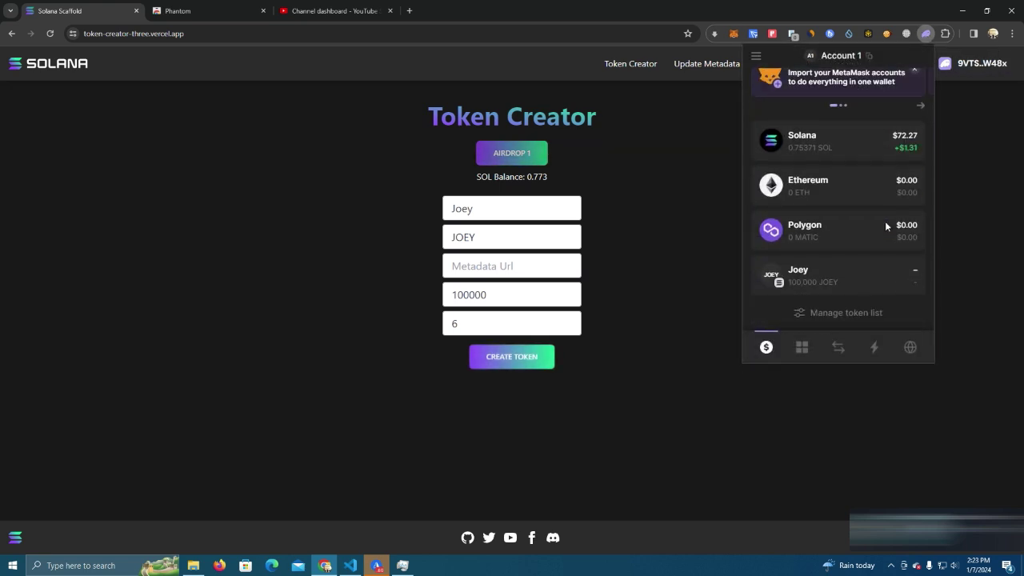
click(836, 271)
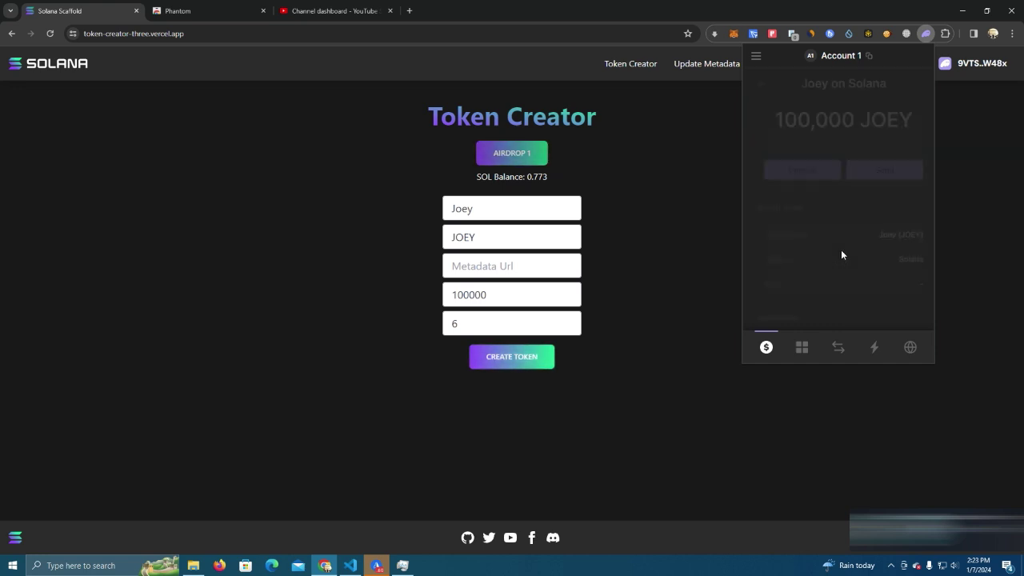
scroll(865, 179, down, 2)
scroll(866, 180, up, 2)
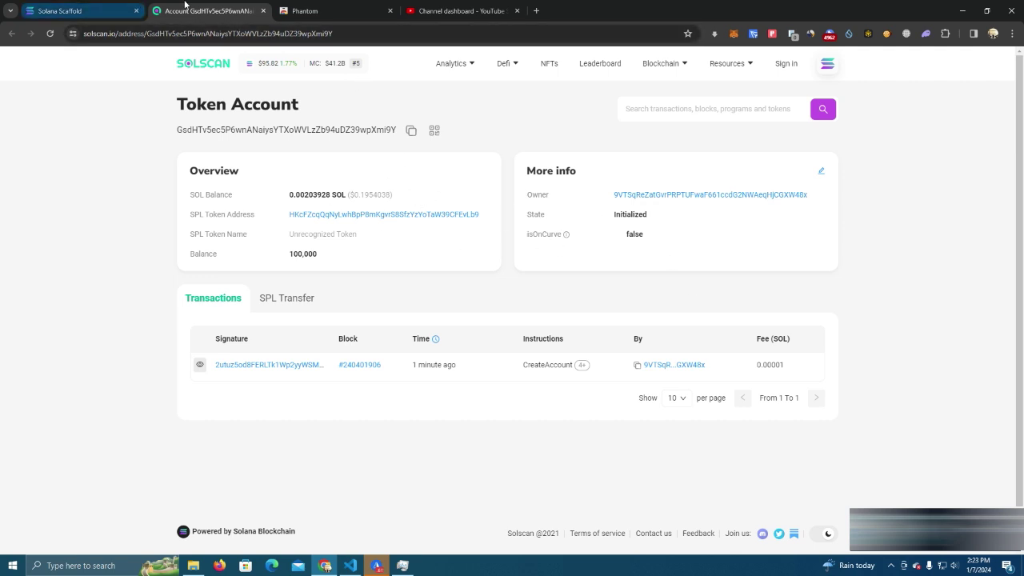
Switch from Solscan back to the Token Creator tab
click(120, 6)
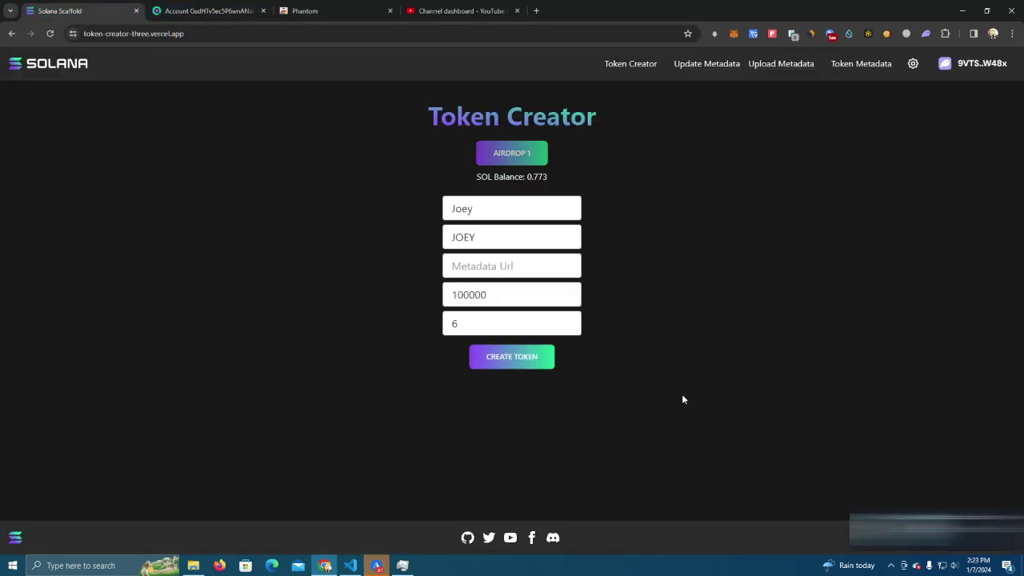